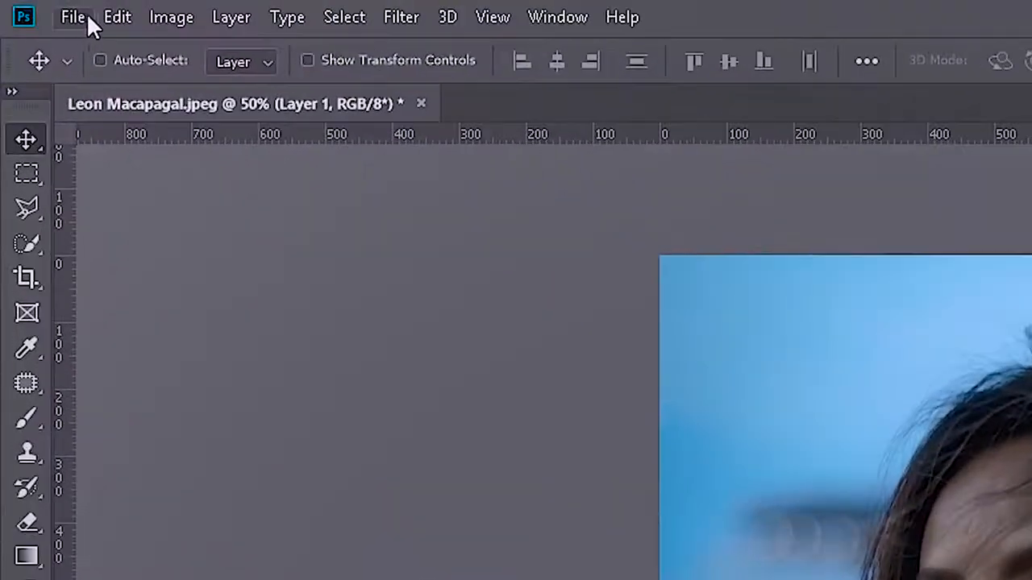
# Place the bokeh lights image named 1 as an embedded layer and move it higher over the portrait
pyautogui.click(29, 7)
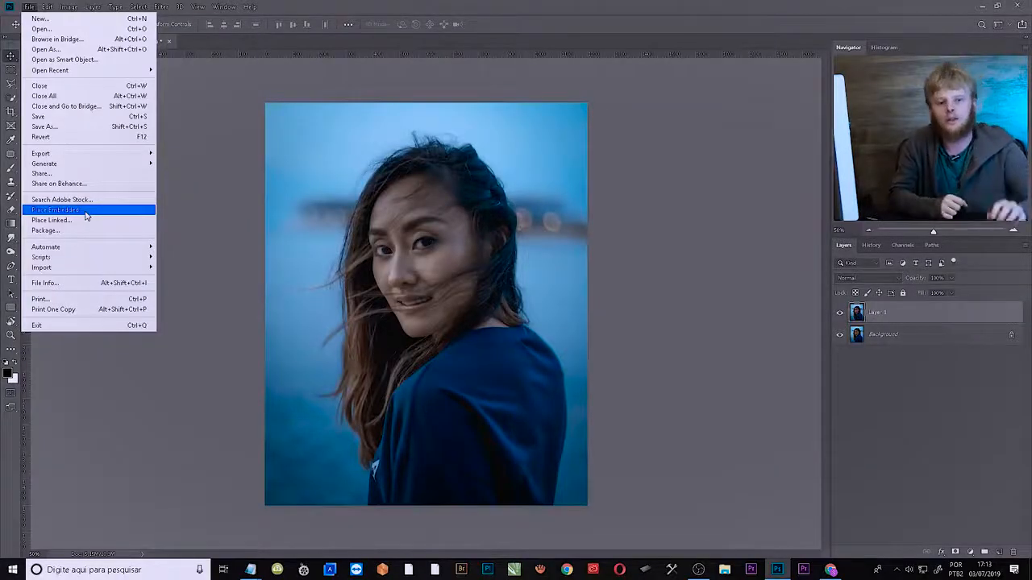
pyautogui.click(85, 211)
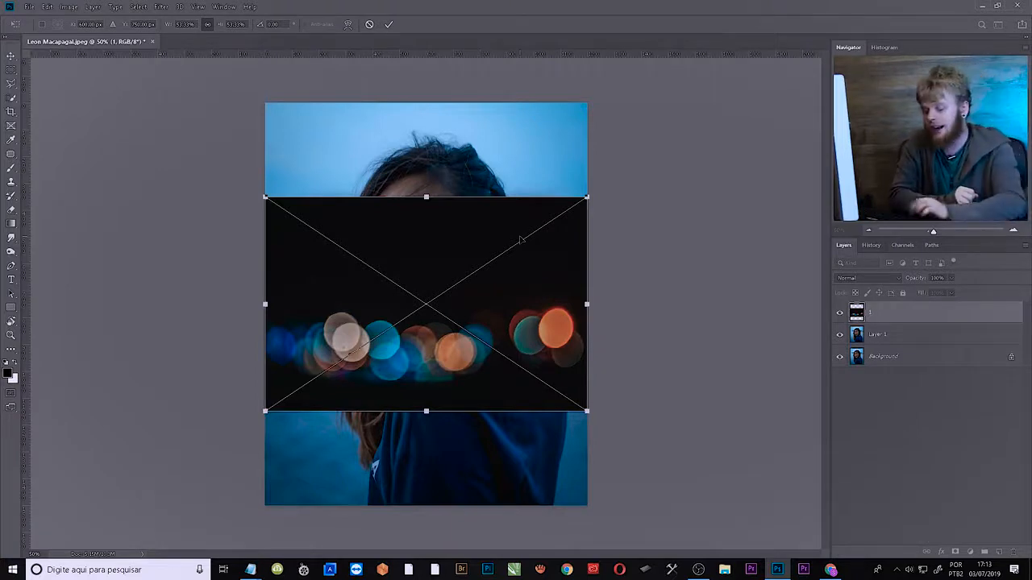
pyautogui.press('Return')
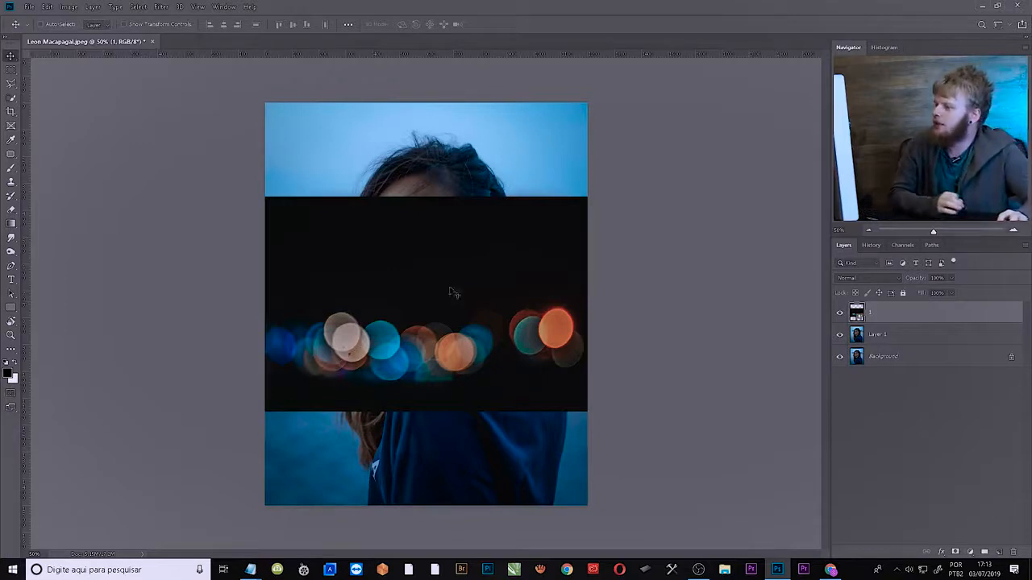
pyautogui.moveTo(453, 292); pyautogui.dragTo(462, 240)
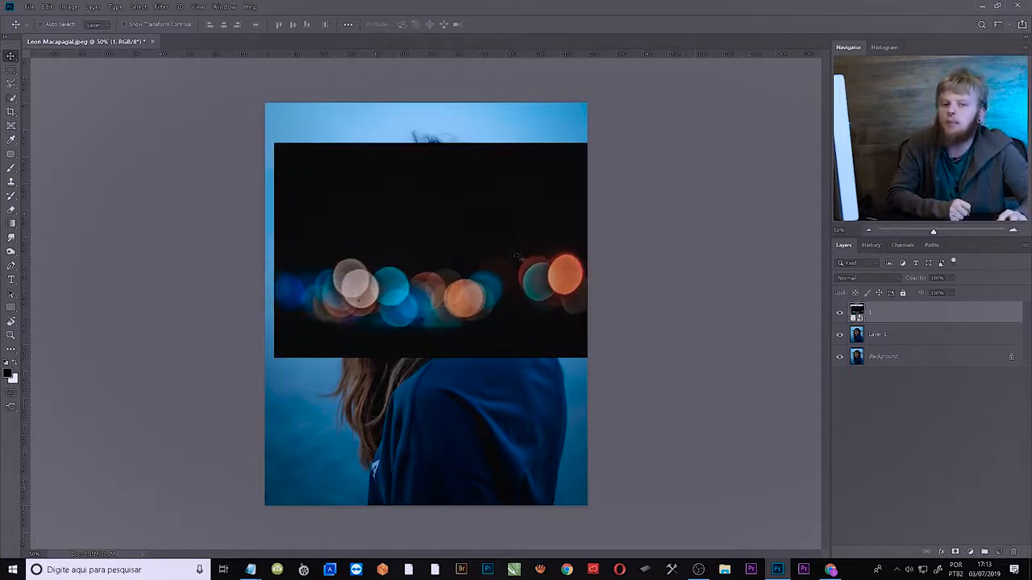
# Set the bokeh layer's blend mode to Lighten and move its lights up to the woman's forehead
pyautogui.click(899, 278)
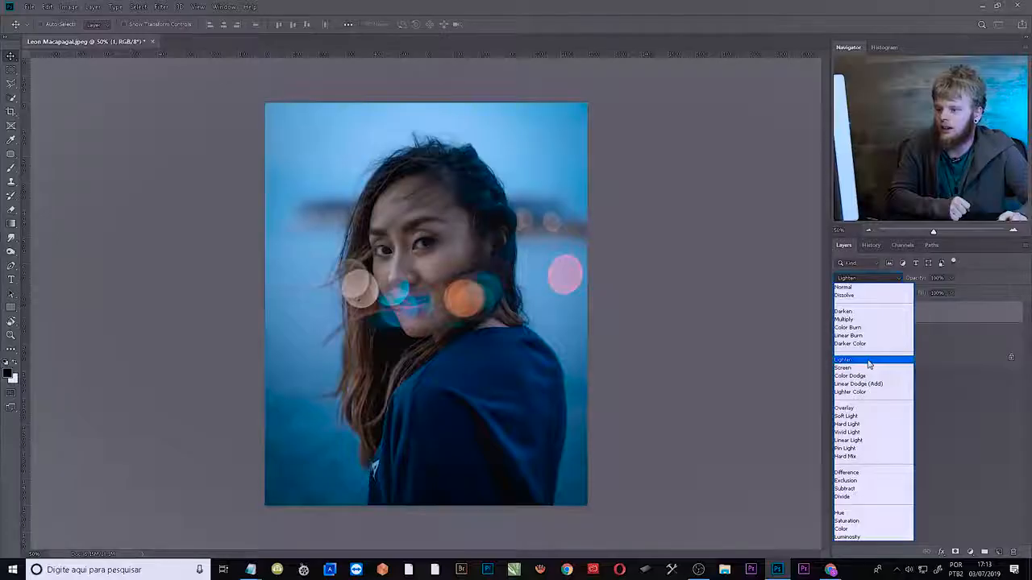
pyautogui.click(653, 245)
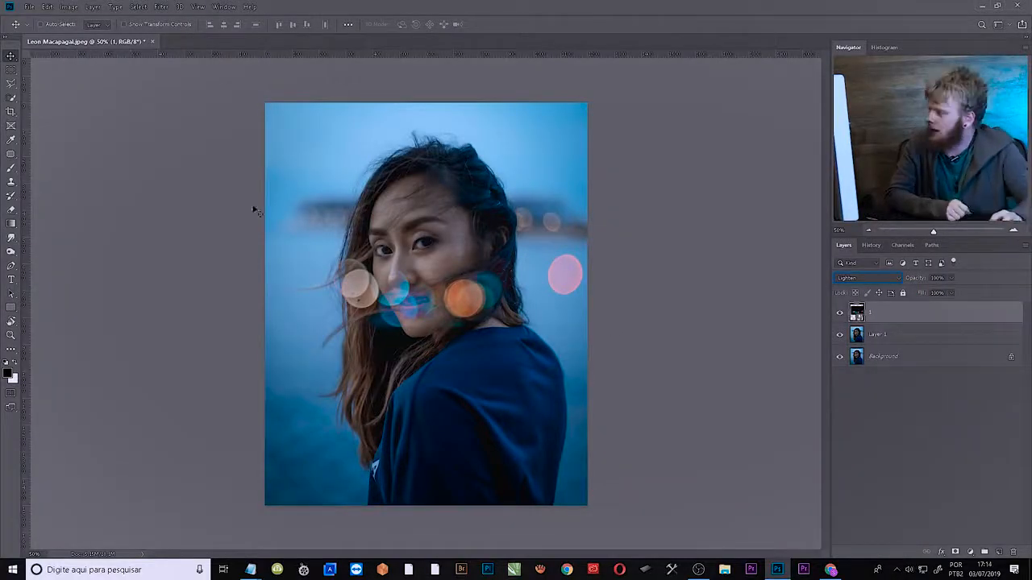
pyautogui.moveTo(435, 253); pyautogui.dragTo(400, 175)
pyautogui.moveTo(437, 218)
pyautogui.mouseDown()
pyautogui.moveTo(449, 196)
pyautogui.moveTo(440, 237)
pyautogui.moveTo(423, 255)
pyautogui.moveTo(418, 218)
pyautogui.mouseUp()
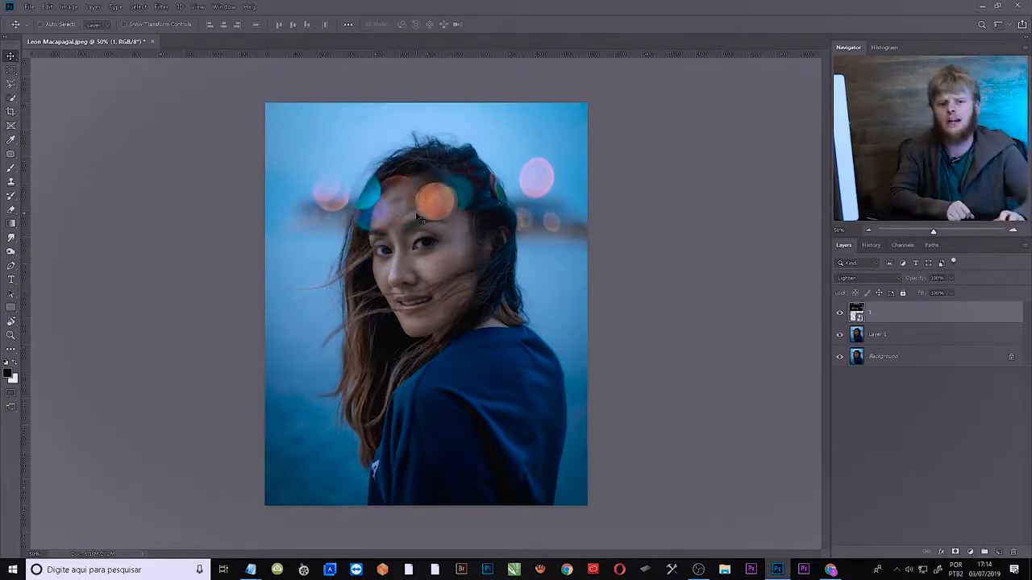
# Scale the bokeh layer down to about 47% and position its lights level with the blurred pier
pyautogui.hotkey('ctrl', 't')
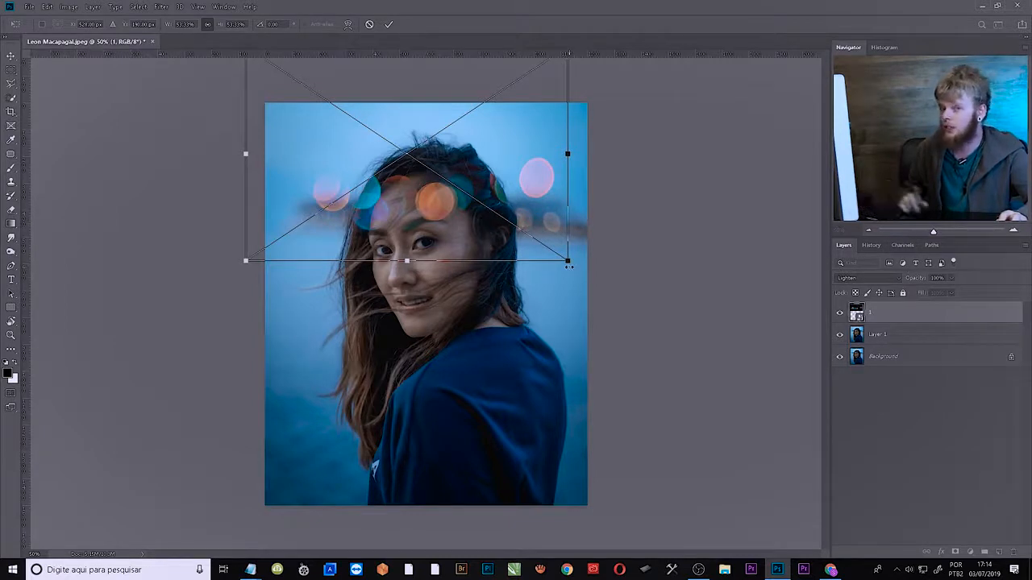
pyautogui.moveTo(569, 263); pyautogui.dragTo(484, 293)
pyautogui.moveTo(455, 145); pyautogui.dragTo(464, 268)
pyautogui.moveTo(530, 182)
pyautogui.mouseDown()
pyautogui.moveTo(511, 184)
pyautogui.moveTo(541, 173)
pyautogui.mouseUp()
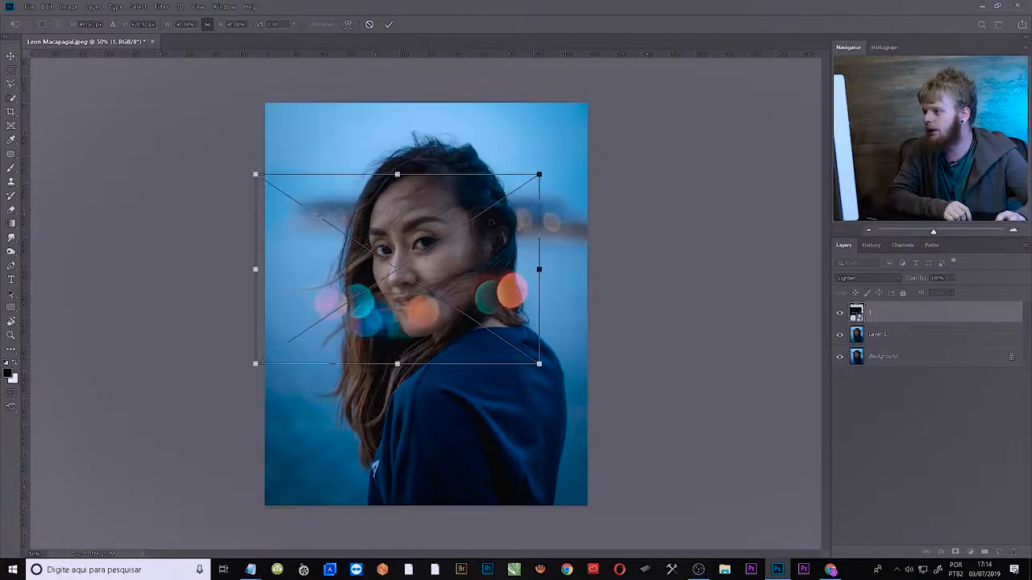
pyautogui.moveTo(365, 238); pyautogui.dragTo(481, 229)
pyautogui.press('Return')
# Duplicate the bokeh layer twice, hiding both copies, and reposition the original's lights beside the woman's head
pyautogui.hotkey('ctrl', 'j')
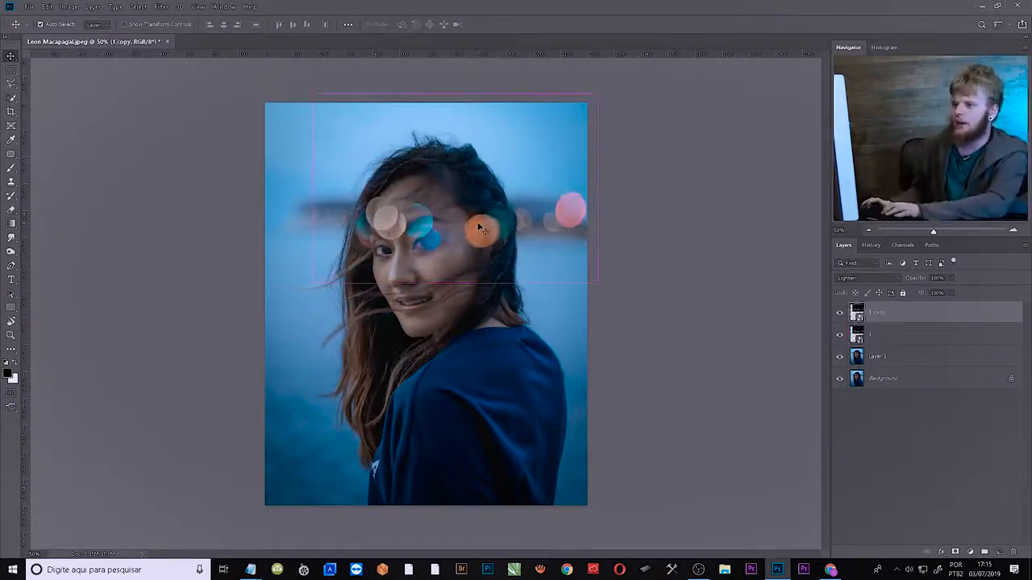
pyautogui.hotkey('ctrl', 'j')
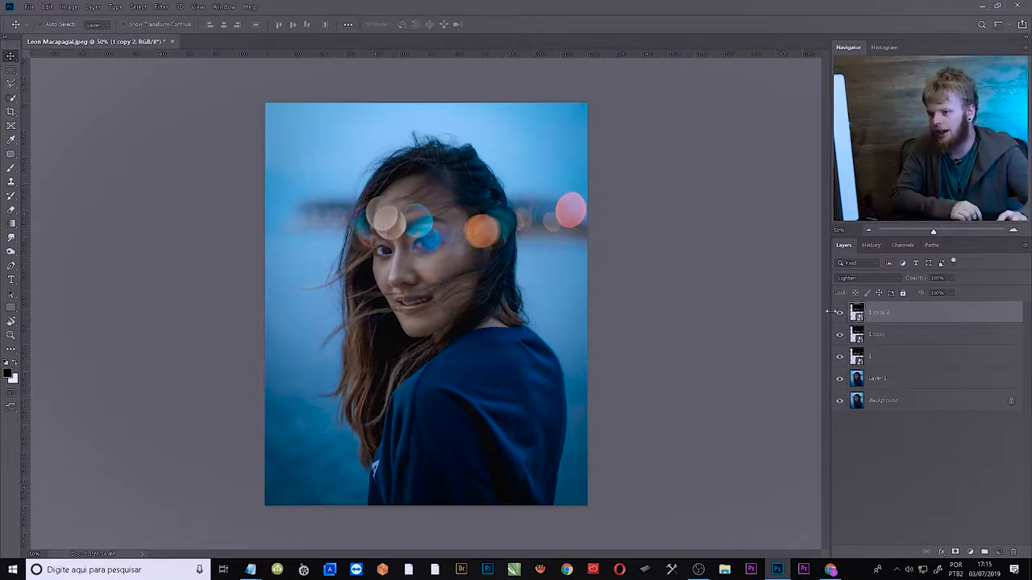
pyautogui.moveTo(839, 312); pyautogui.dragTo(839, 334)
pyautogui.click(879, 356)
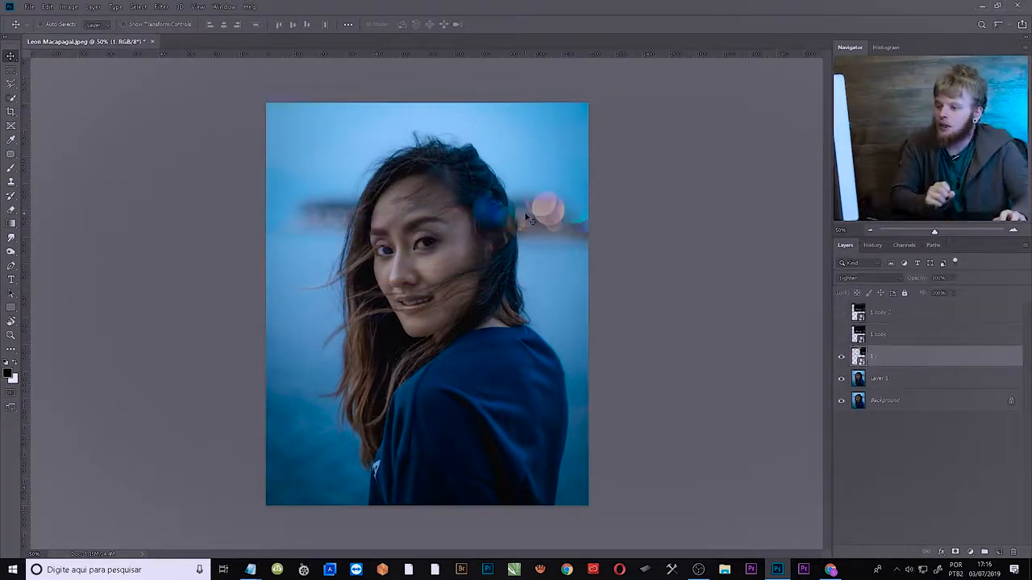
pyautogui.moveTo(567, 210); pyautogui.dragTo(547, 208)
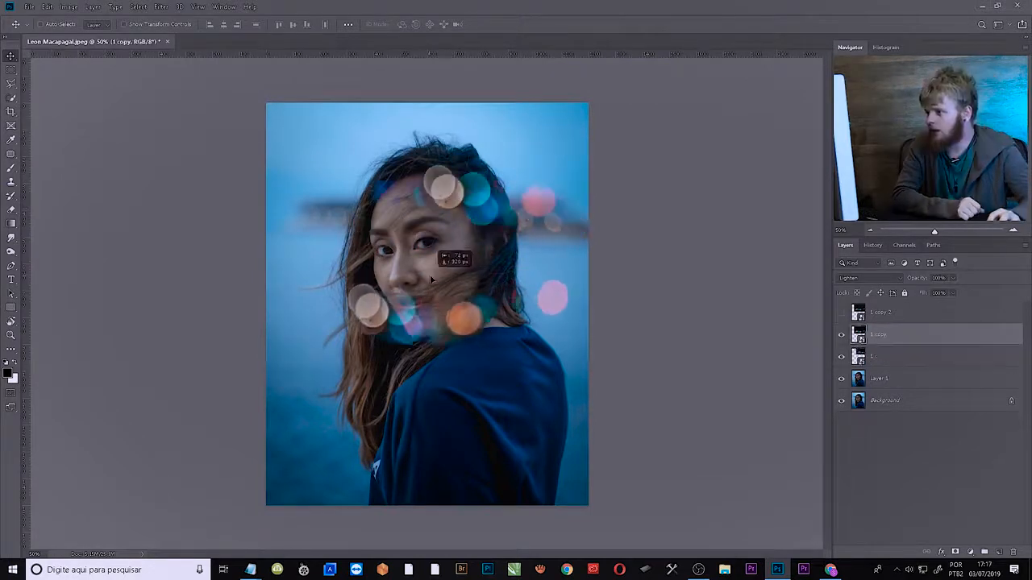
# Set the 1 copy layer to Screen blend mode and position its lights on both sides of the head above the pier
pyautogui.moveTo(430, 278); pyautogui.dragTo(352, 129)
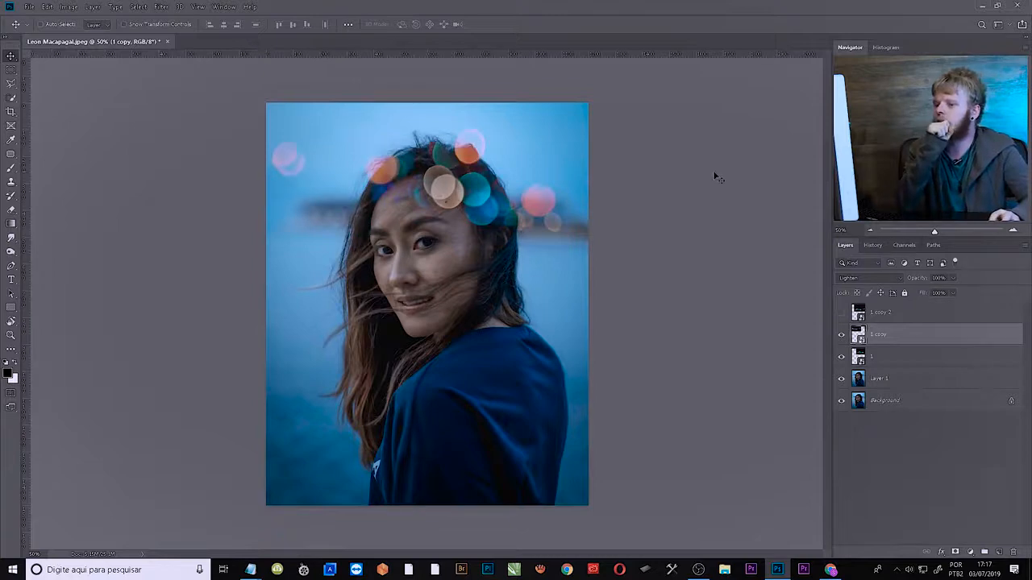
pyautogui.click(869, 277)
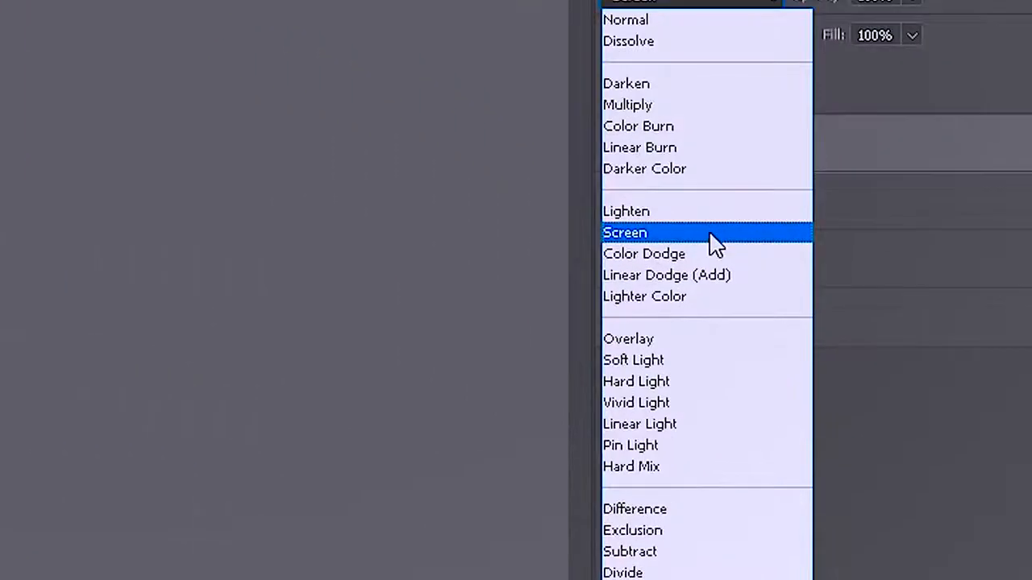
pyautogui.click(870, 369)
pyautogui.moveTo(366, 172); pyautogui.dragTo(392, 192)
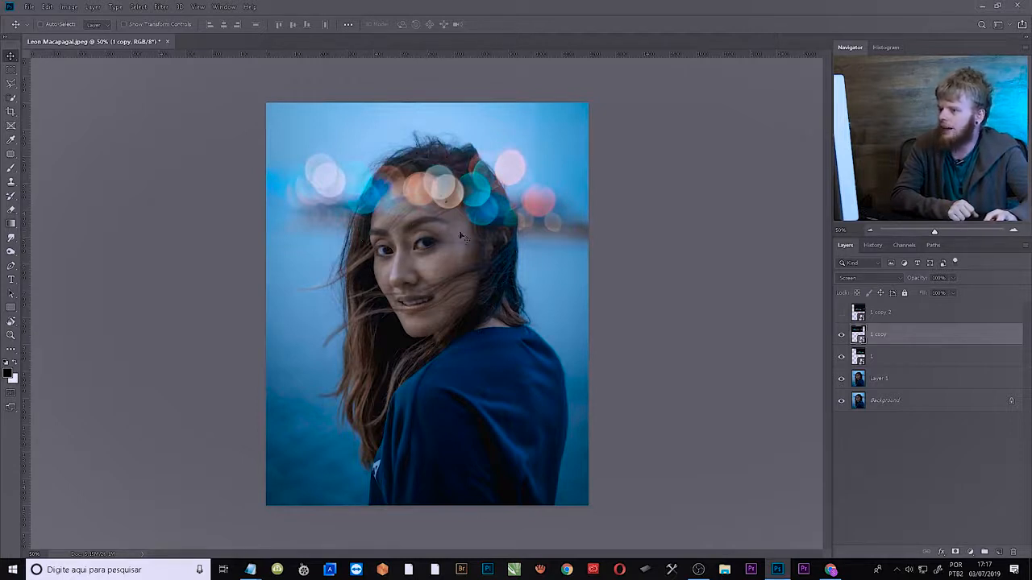
# Rasterize the 1 copy smart object for erasing and reduce the Eraser's brush size
pyautogui.click(11, 210)
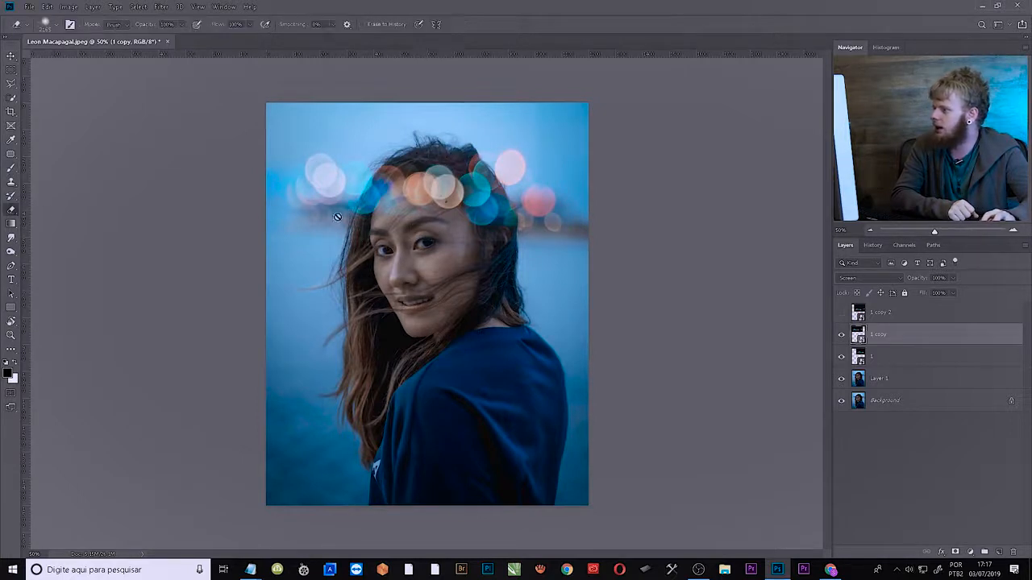
pyautogui.click(388, 229)
pyautogui.click(499, 221)
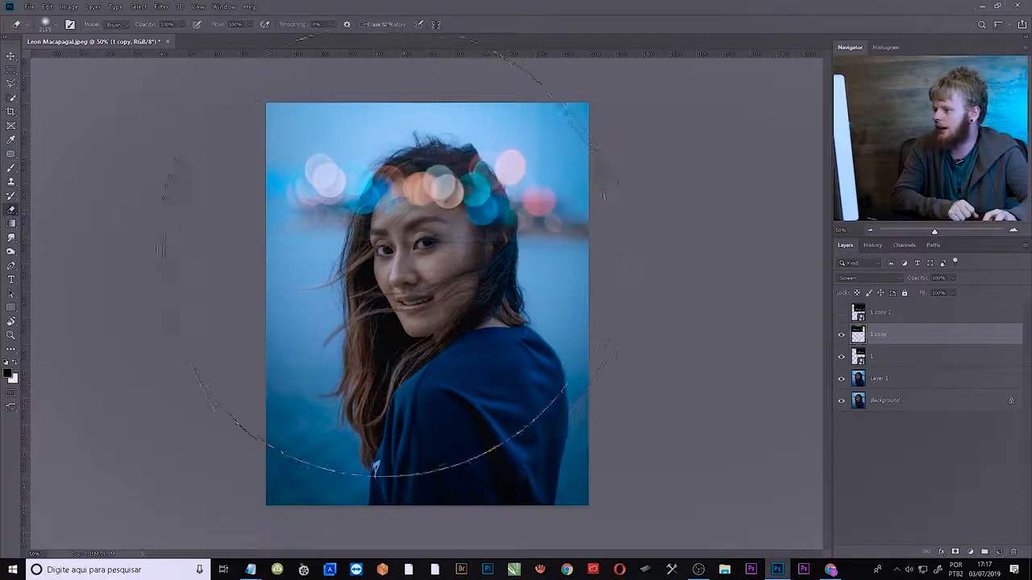
pyautogui.click(58, 25)
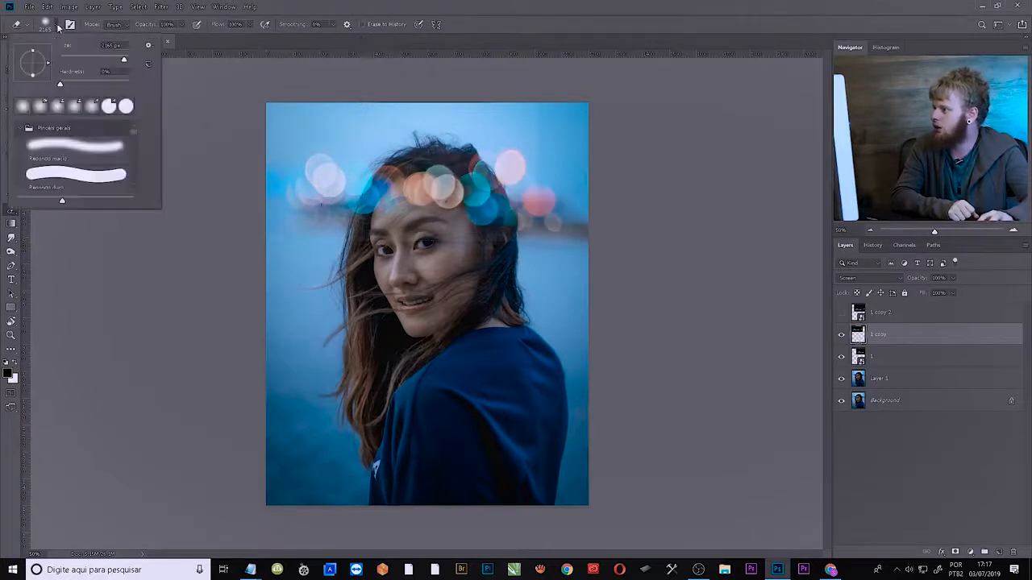
pyautogui.click(87, 59)
pyautogui.click(377, 240)
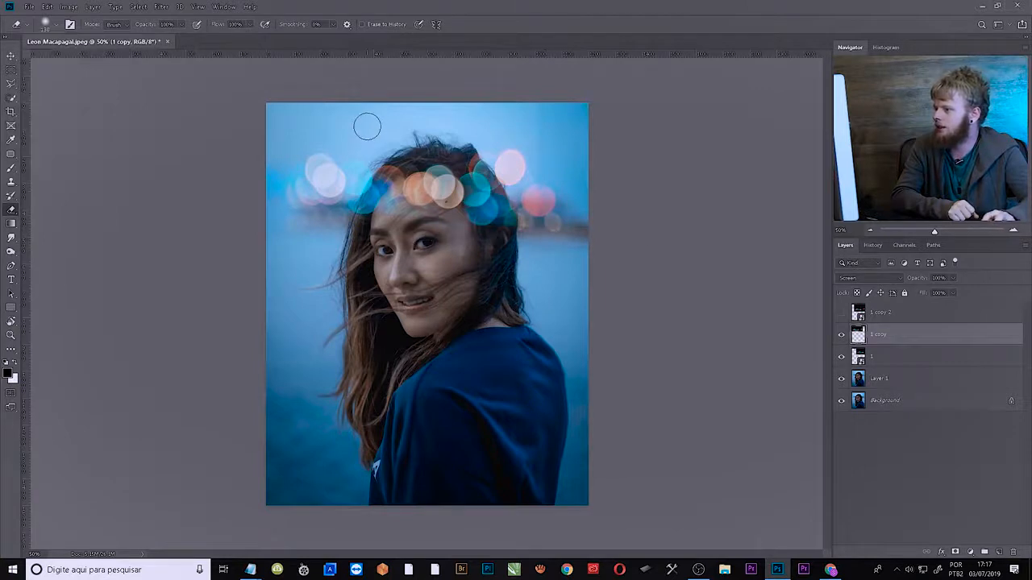
# Shift the 1 copy lights slightly left and erase those covering the woman's face and hair with a 243 px eraser
pyautogui.click(9, 57)
pyautogui.moveTo(336, 178)
pyautogui.mouseDown()
pyautogui.moveTo(308, 178)
pyautogui.moveTo(321, 177)
pyautogui.mouseUp()
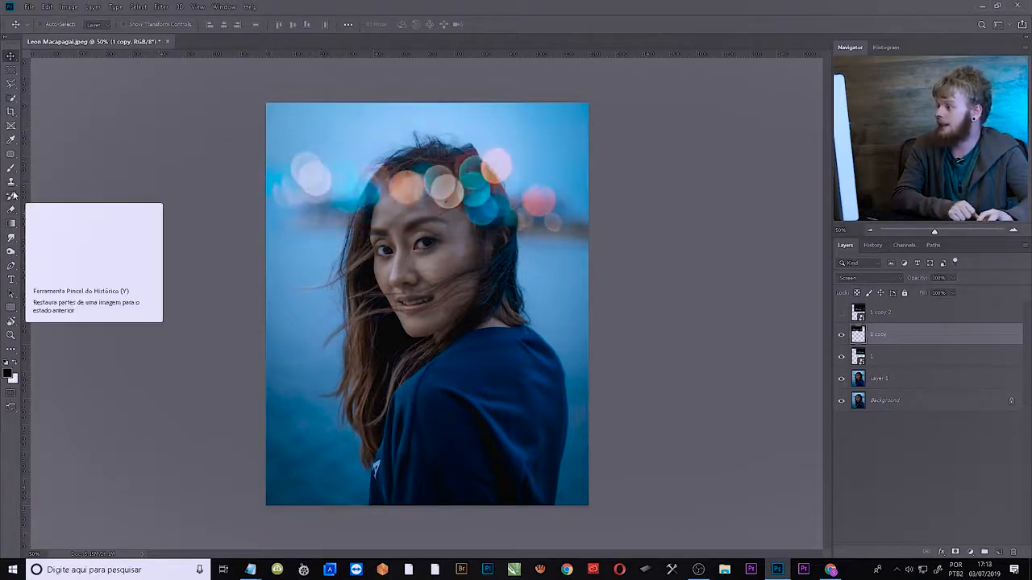
pyautogui.click(11, 209)
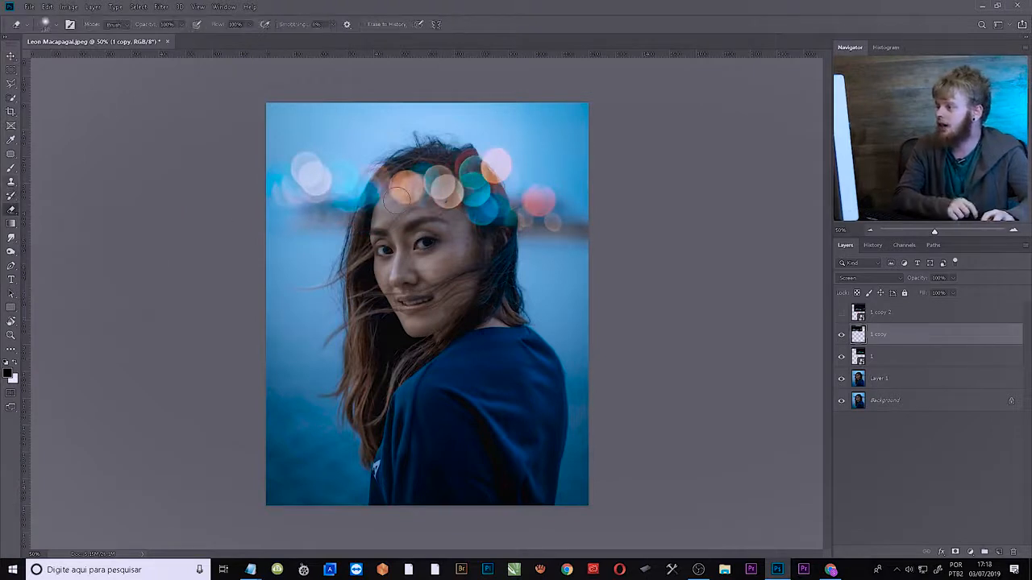
pyautogui.click(58, 24)
pyautogui.moveTo(395, 190)
pyautogui.mouseDown()
pyautogui.moveTo(406, 228)
pyautogui.moveTo(433, 175)
pyautogui.moveTo(543, 136)
pyautogui.moveTo(499, 231)
pyautogui.mouseUp()
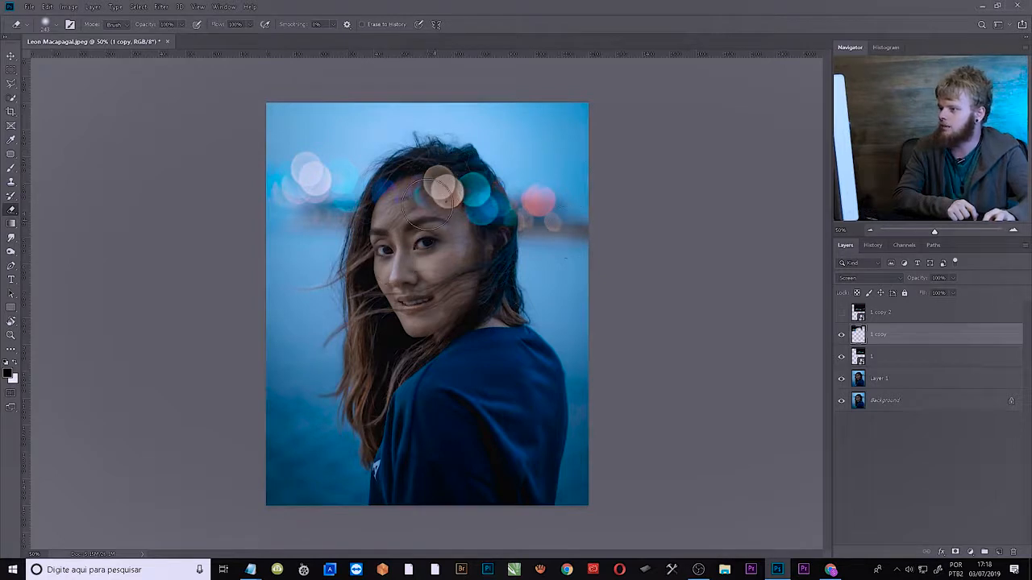
# Rasterize the original bokeh layer 1 and erase its lights over the woman's face and hair
pyautogui.click(842, 313)
pyautogui.click(858, 360)
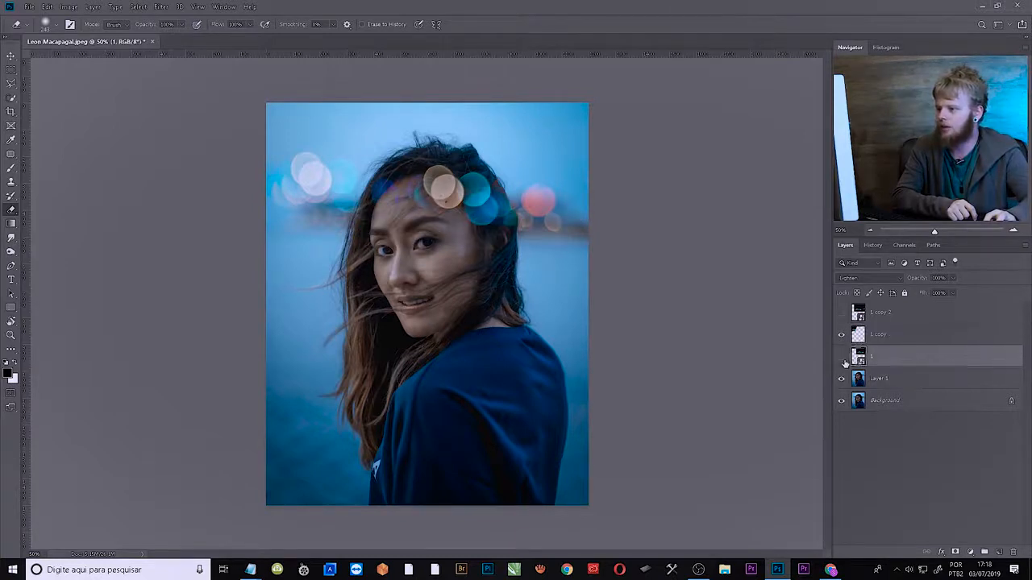
pyautogui.click(842, 359)
pyautogui.click(843, 358)
pyautogui.click(463, 204)
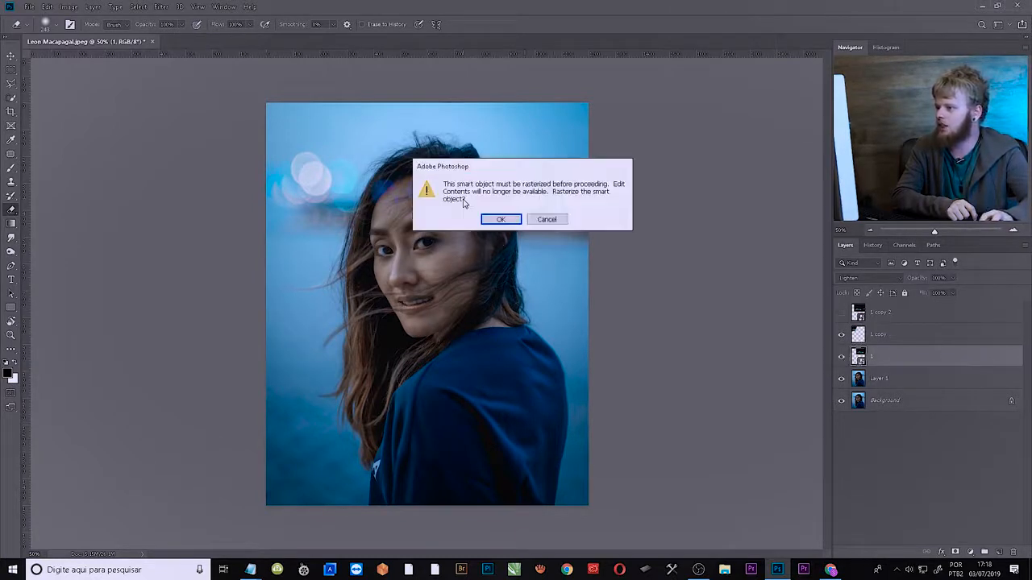
pyautogui.click(495, 222)
pyautogui.moveTo(461, 187)
pyautogui.mouseDown()
pyautogui.moveTo(432, 185)
pyautogui.moveTo(463, 168)
pyautogui.moveTo(479, 184)
pyautogui.moveTo(482, 166)
pyautogui.moveTo(486, 222)
pyautogui.moveTo(448, 216)
pyautogui.moveTo(437, 166)
pyautogui.moveTo(412, 149)
pyautogui.moveTo(395, 225)
pyautogui.mouseUp()
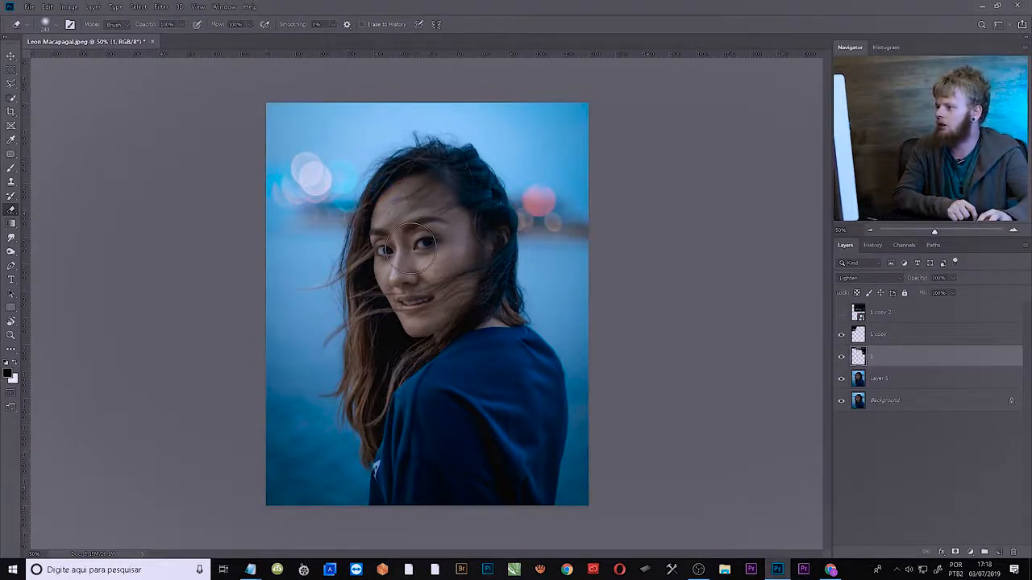
# Duplicate the 1 copy layer and move the duplicate's lights to the background right of the woman's head
pyautogui.click(899, 340)
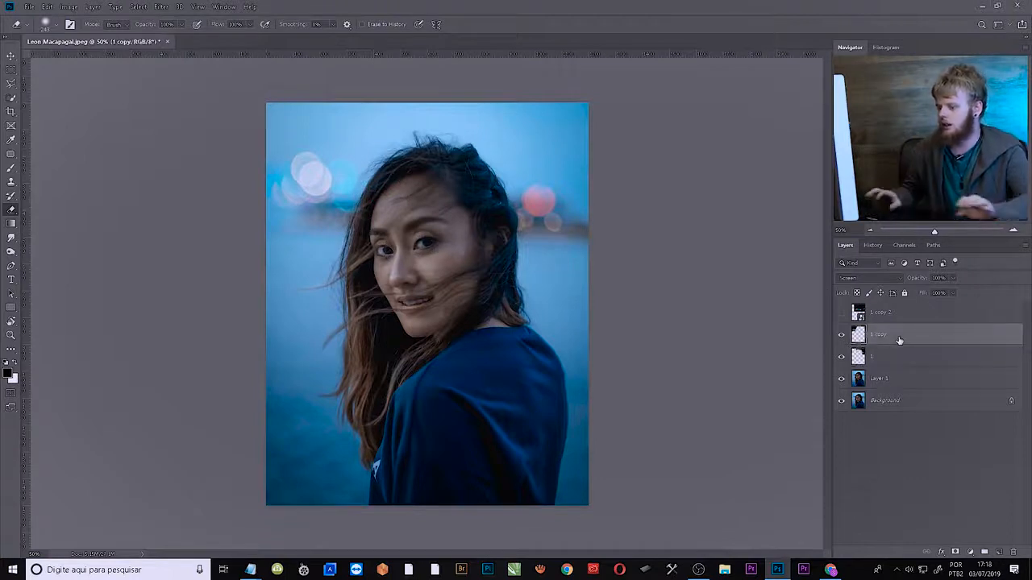
pyautogui.hotkey('ctrl', 'j')
pyautogui.click(11, 54)
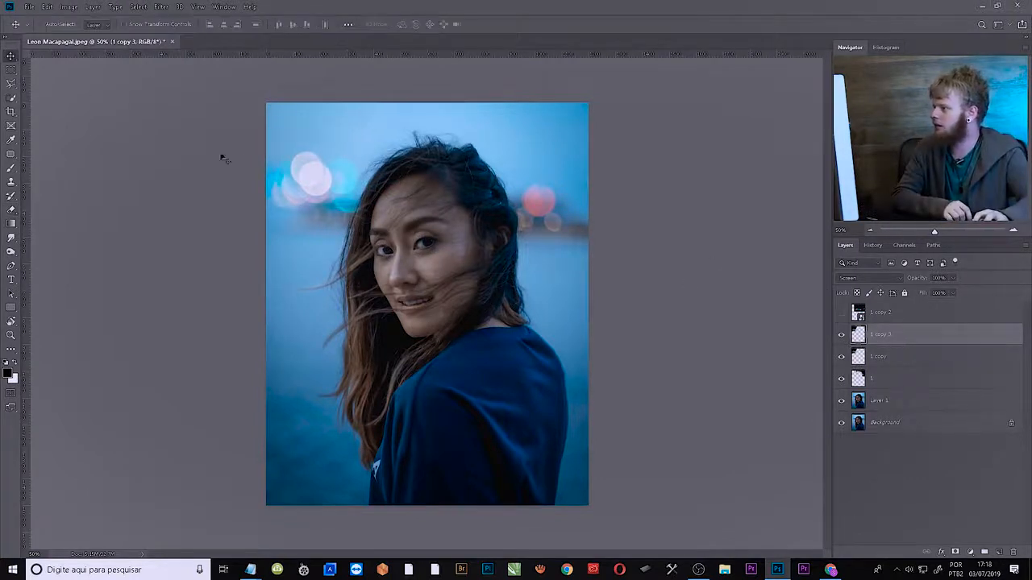
pyautogui.moveTo(316, 172); pyautogui.dragTo(555, 169)
# Erase the duplicate's lights overlapping the woman's hair, and toggle the 1 copy layer's visibility to check it
pyautogui.press('e')
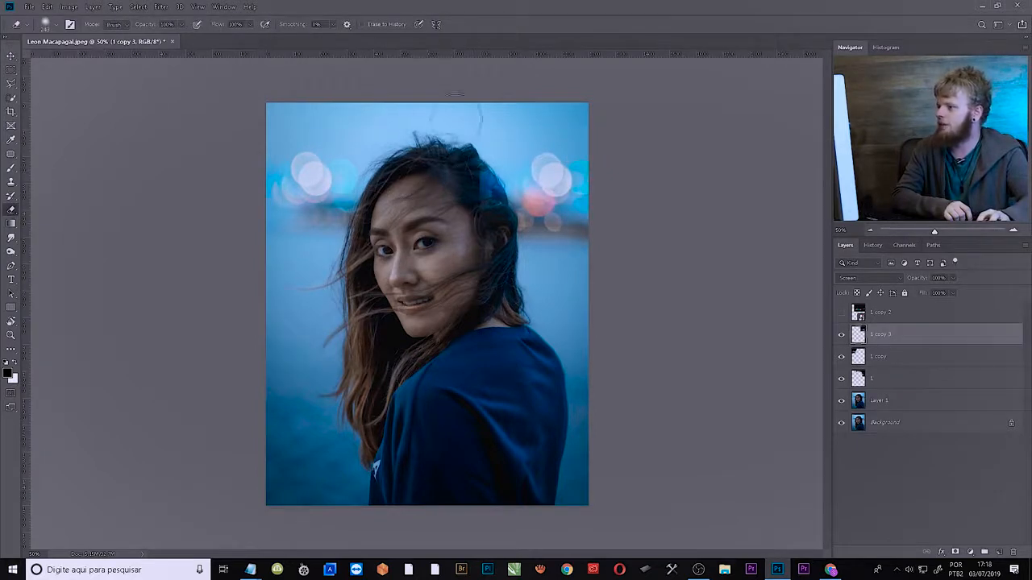
pyautogui.moveTo(463, 172)
pyautogui.mouseDown()
pyautogui.moveTo(482, 193)
pyautogui.moveTo(477, 167)
pyautogui.moveTo(495, 272)
pyautogui.mouseUp()
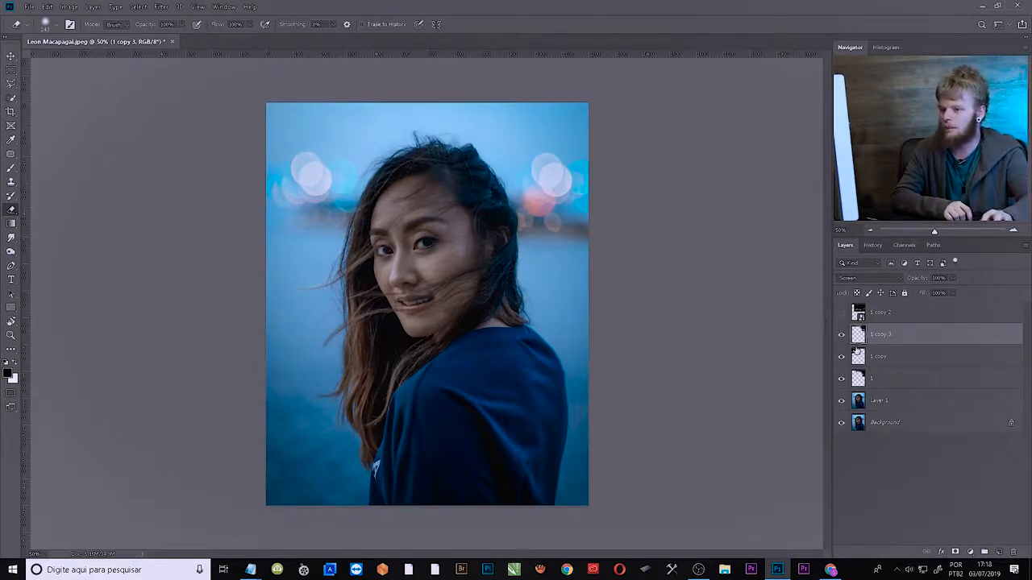
pyautogui.click(841, 357)
pyautogui.click(841, 357)
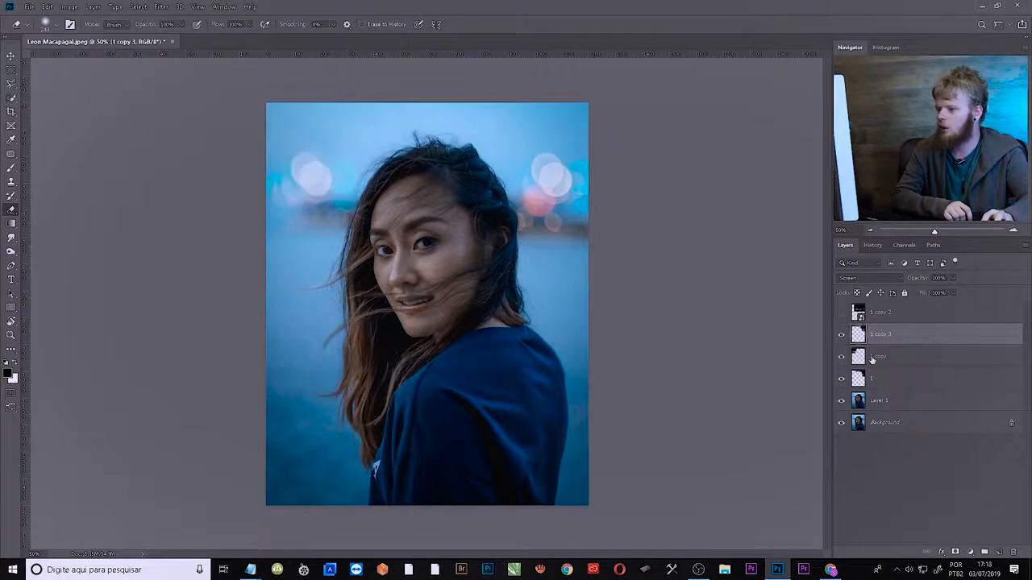
# Merge the three visible bokeh layers into one and set the merged layer's blend mode to Screen
pyautogui.click(871, 360)
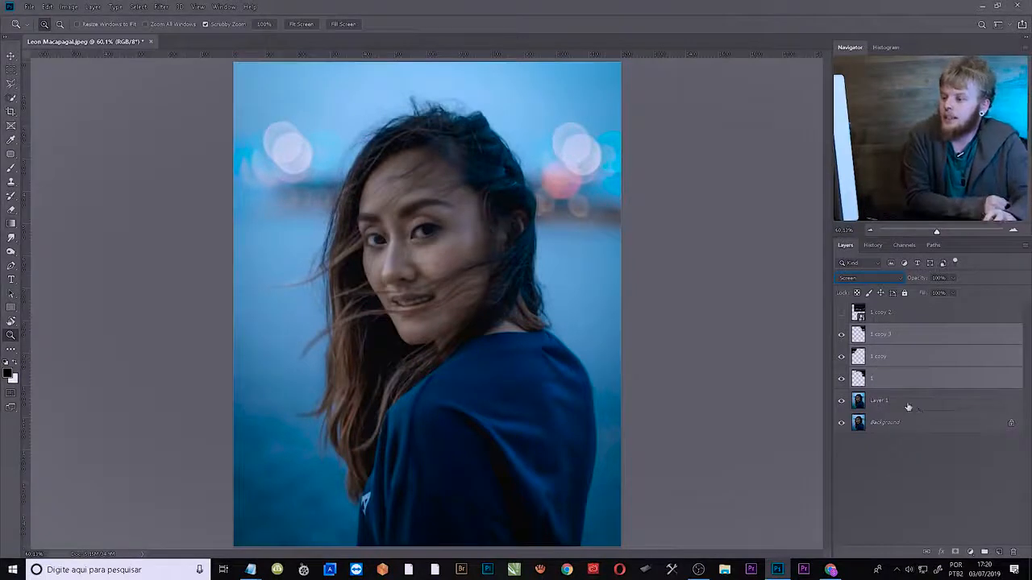
pyautogui.rightClick(896, 341)
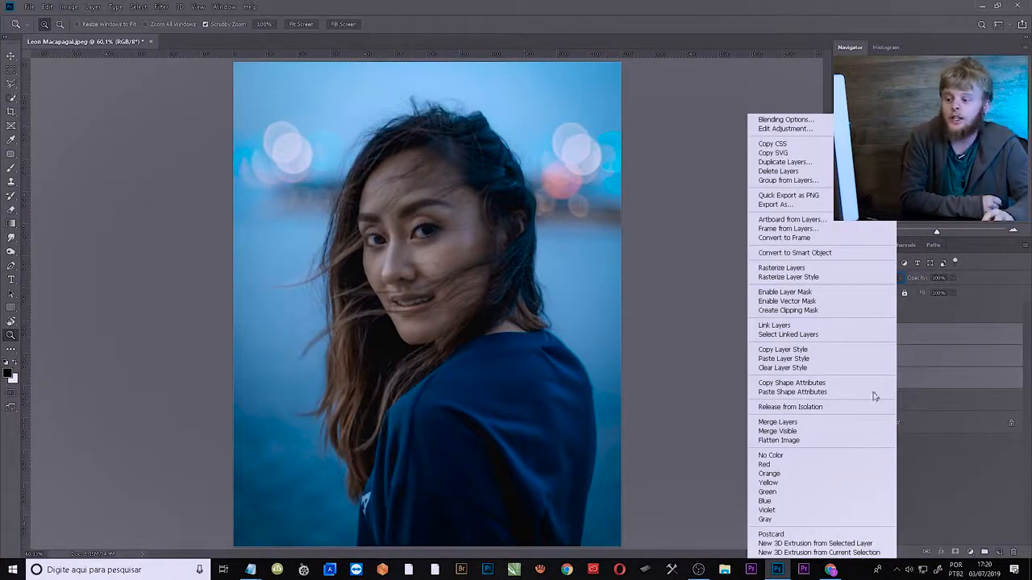
pyautogui.click(790, 424)
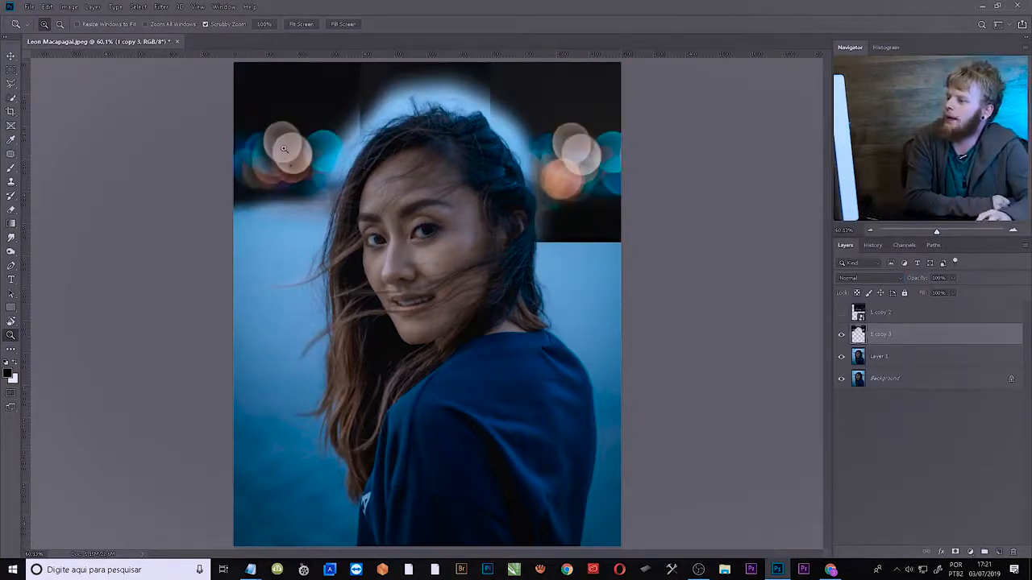
pyautogui.click(896, 278)
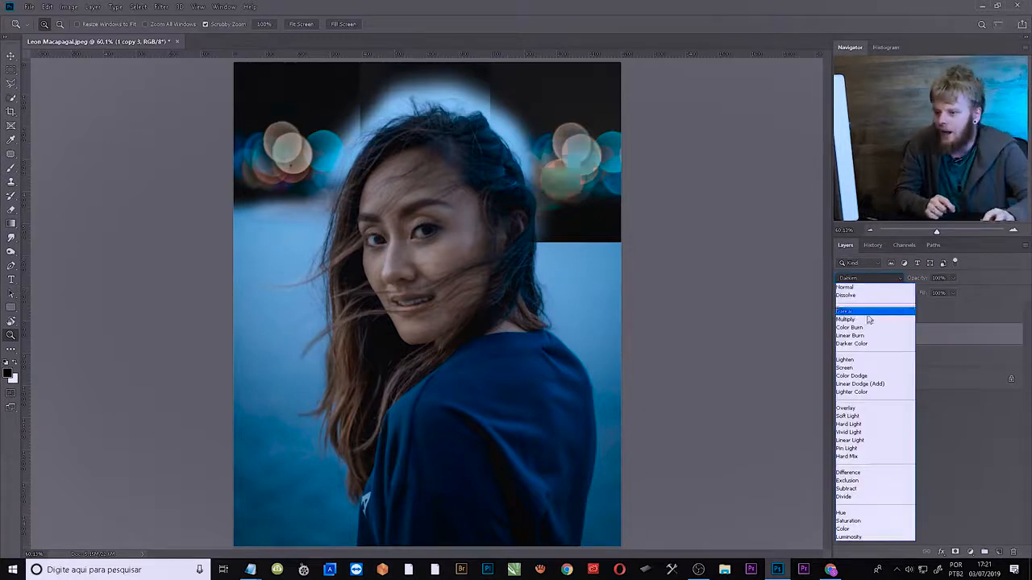
pyautogui.click(867, 368)
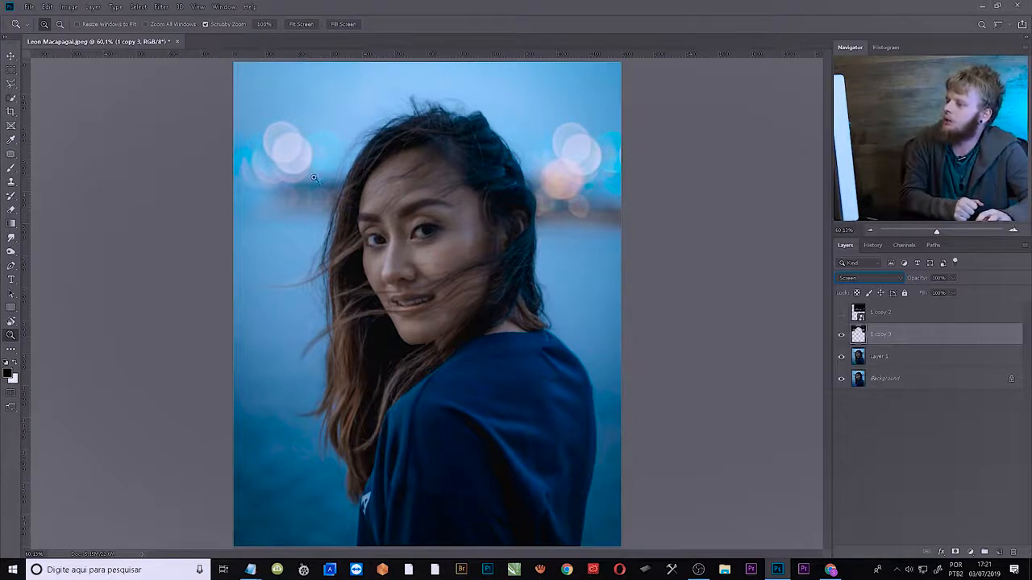
# Toggle the merged bokeh layer's visibility to compare the portrait with and without the lights
pyautogui.press('e')
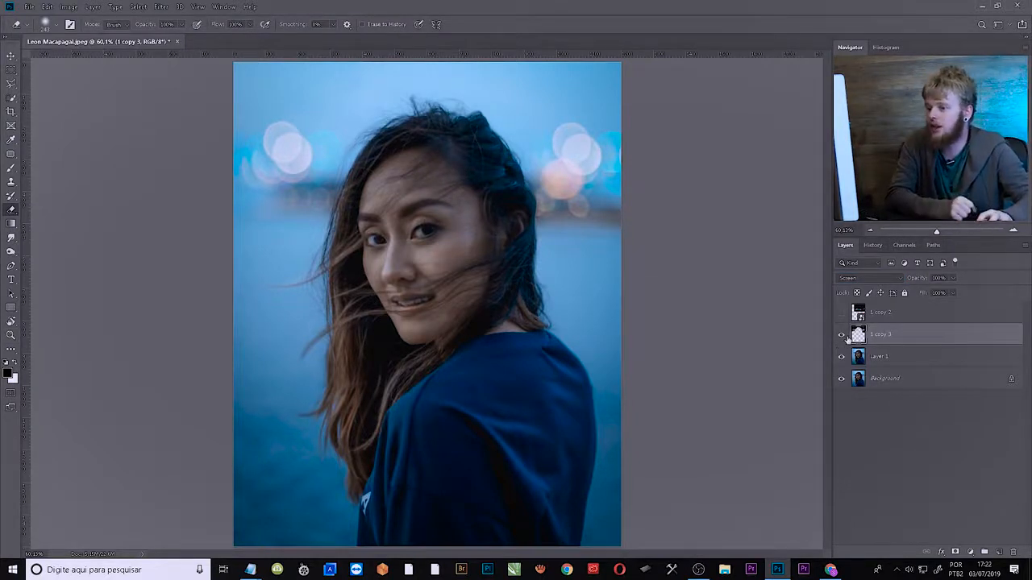
pyautogui.click(842, 335)
pyautogui.click(841, 336)
pyautogui.click(841, 335)
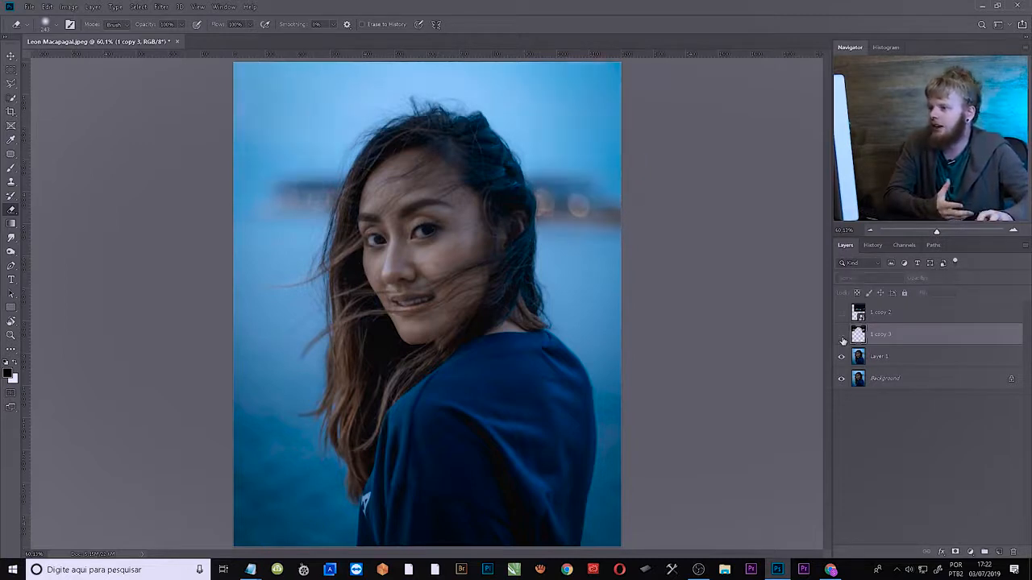
pyautogui.click(842, 335)
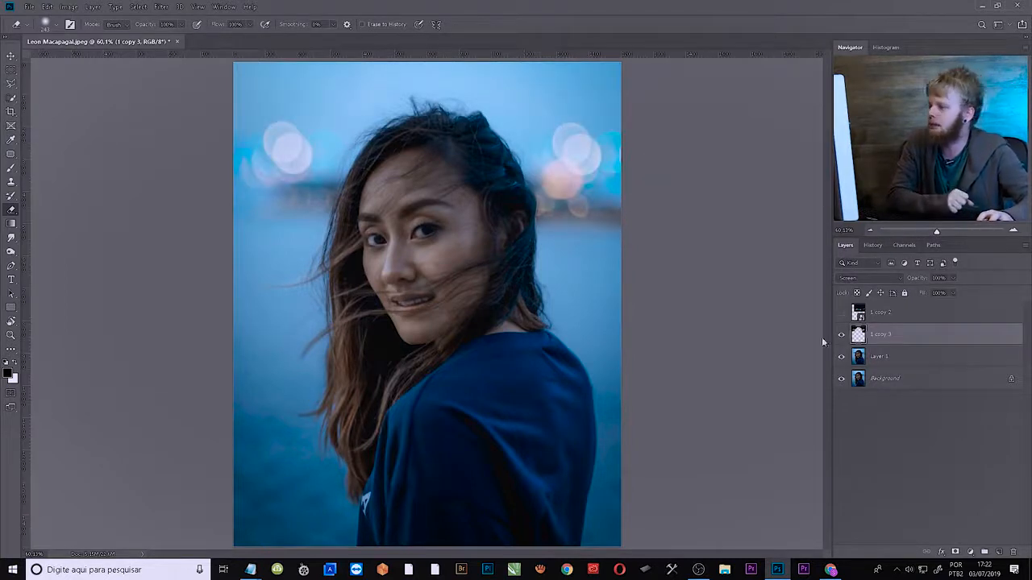